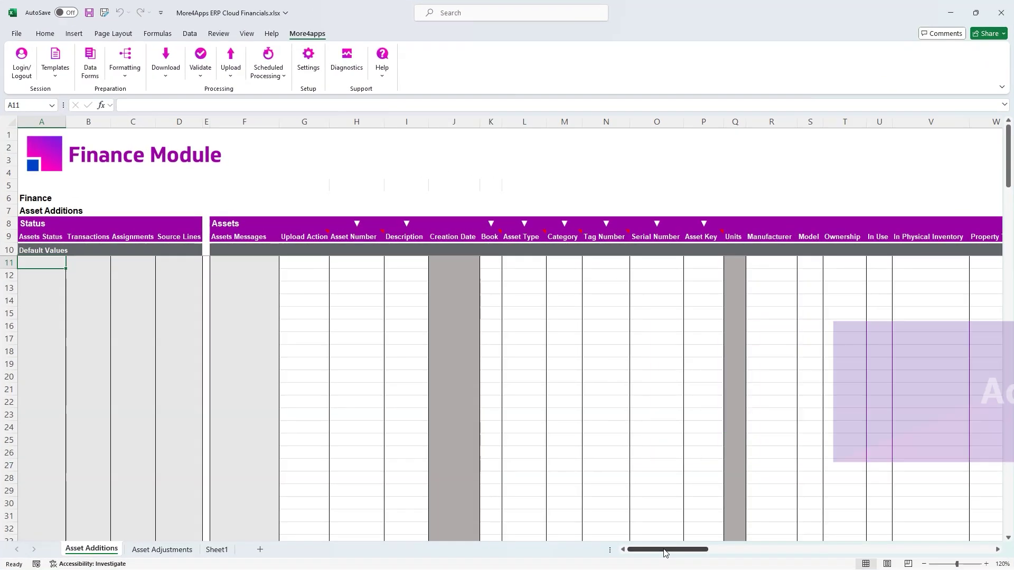
pyautogui.moveTo(665, 550)
pyautogui.mouseDown()
pyautogui.moveTo(896, 550)
pyautogui.moveTo(666, 550)
pyautogui.mouseUp()
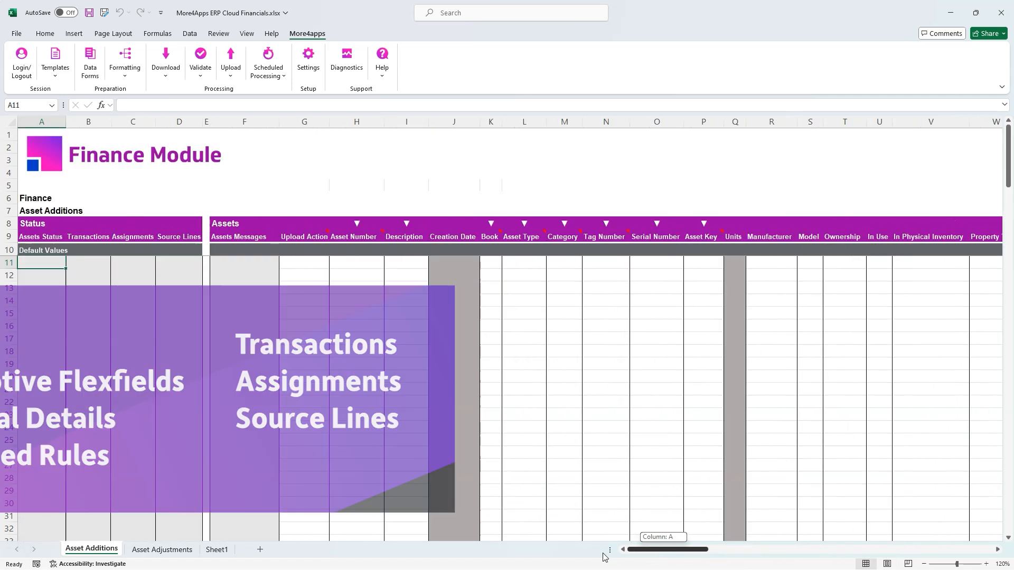
# - Enter Create, asset BJG1001, description BJG1 Factory 1 Building and BUILDING category in row 12
pyautogui.click(295, 273)
pyautogui.write('Create')
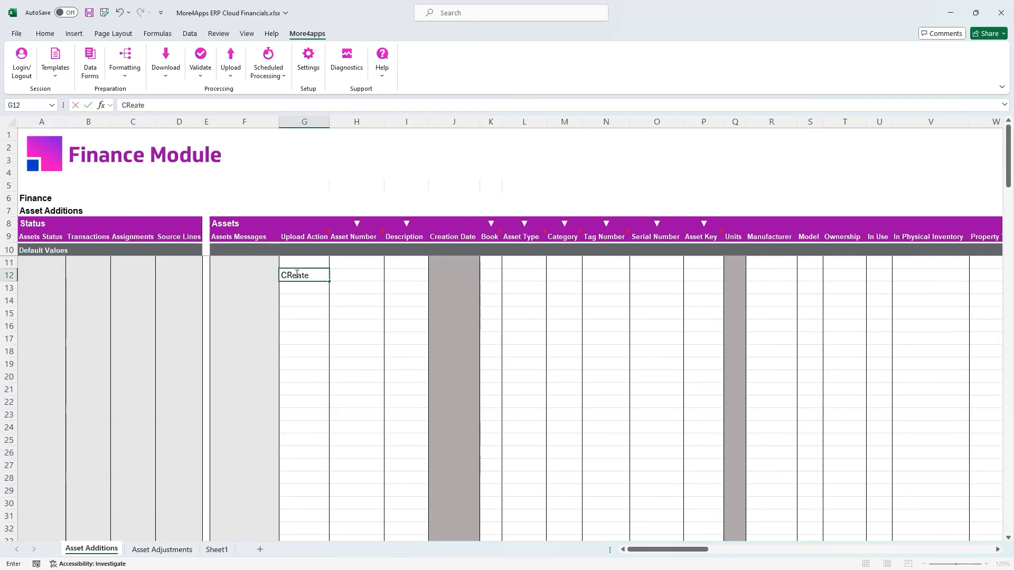
pyautogui.press('Tab')
pyautogui.write('BJG')
pyautogui.press('Tab')
pyautogui.write('BJG1')
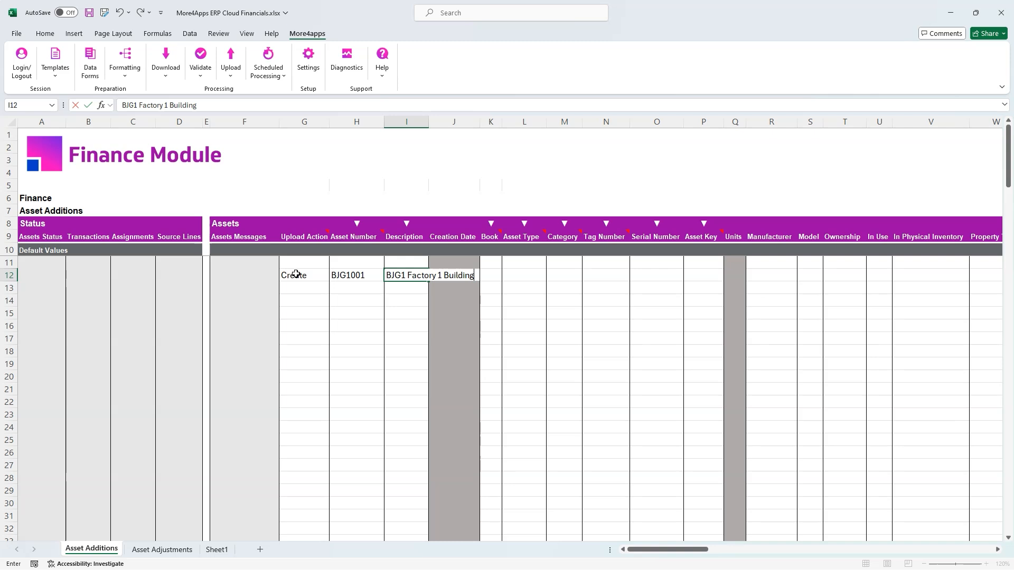
pyautogui.press('Tab')
pyautogui.press('Tab')
pyautogui.press('Tab')
pyautogui.write('BUILDI')
pyautogui.press('Tab')
pyautogui.write('=concat')
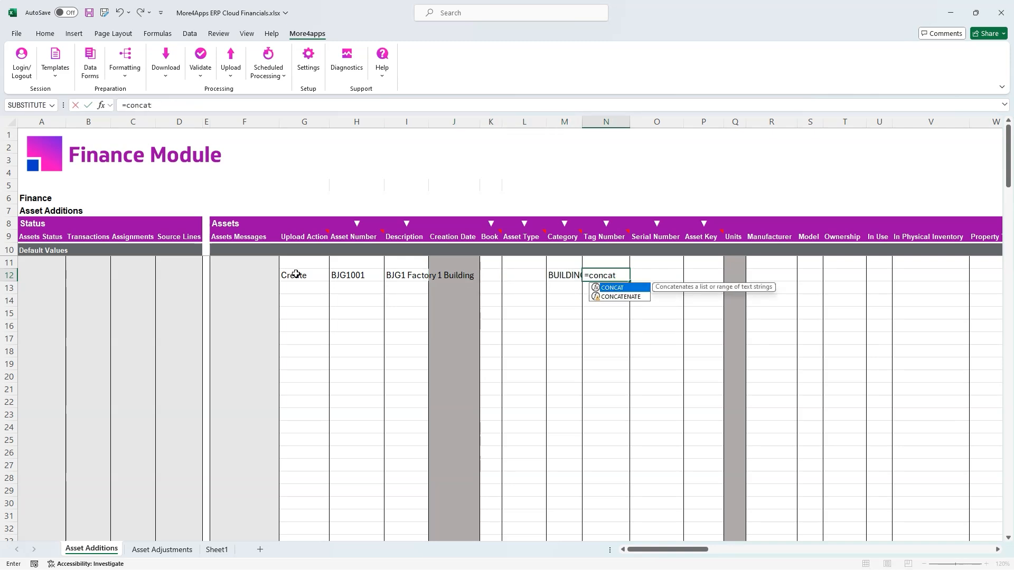
pyautogui.write('("TN",h12,today())')
# - Build row 12's Tag Number and Serial Number with CONCAT formulas
pyautogui.press('Tab')
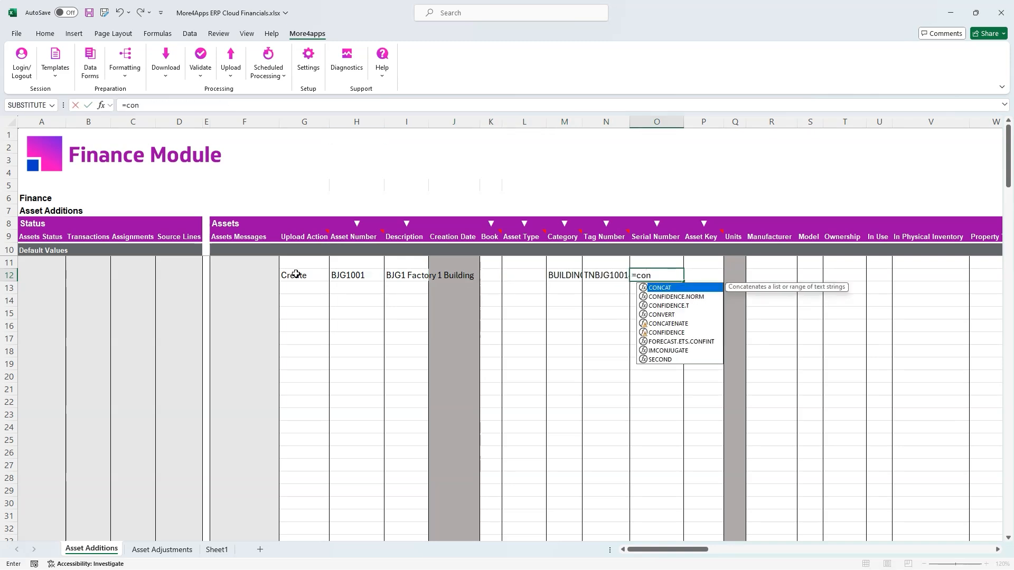
pyautogui.write('=concat("SN",h12,today())')
pyautogui.press('Tab')
pyautogui.hscroll(10, 449, 463)
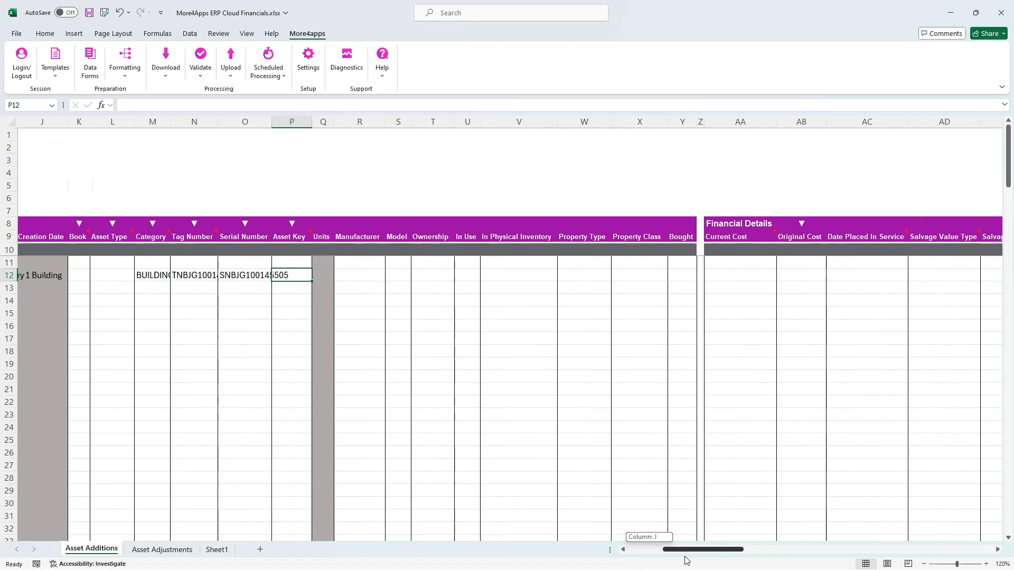
pyautogui.click(697, 276)
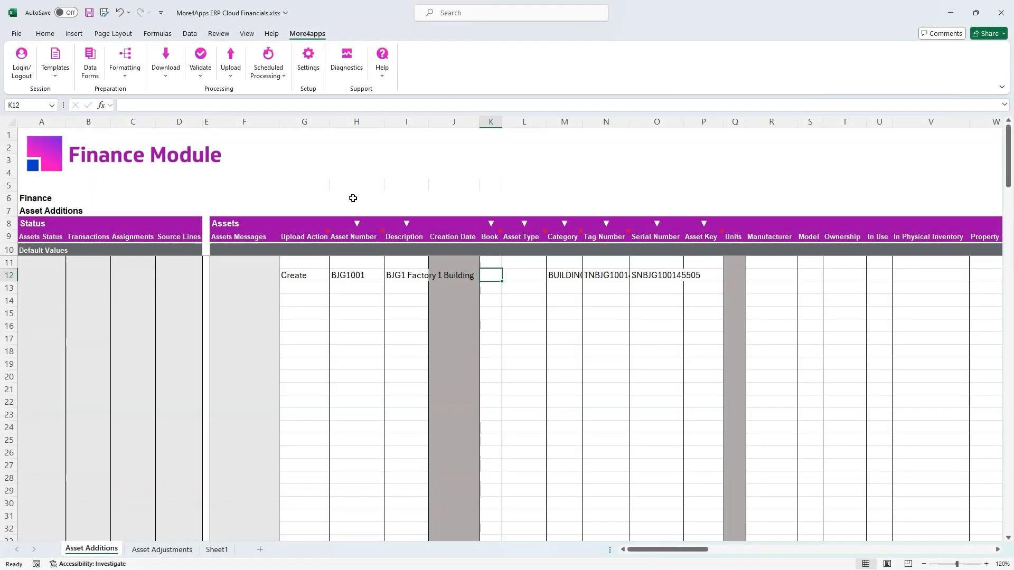
# - Via the Data Form, give BJG1001 book CHINA CORP and asset type Capitalized
pyautogui.click(89, 61)
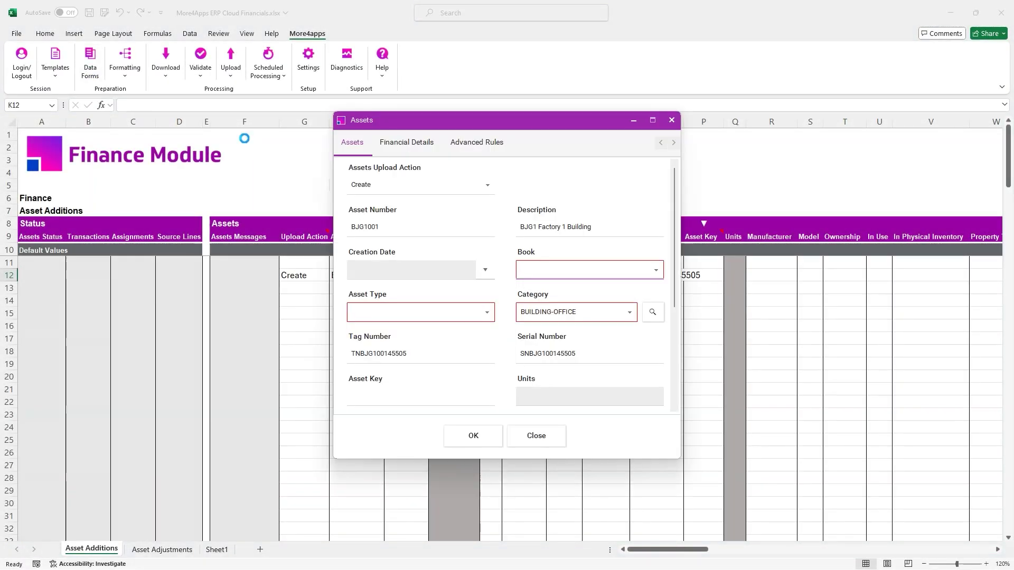
pyautogui.click(654, 271)
pyautogui.click(635, 306)
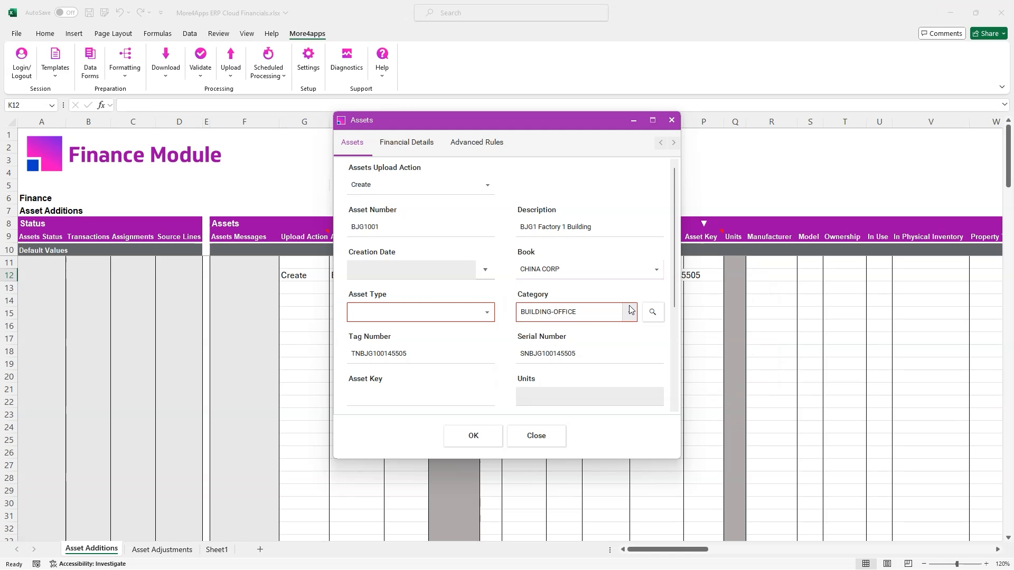
pyautogui.click(487, 312)
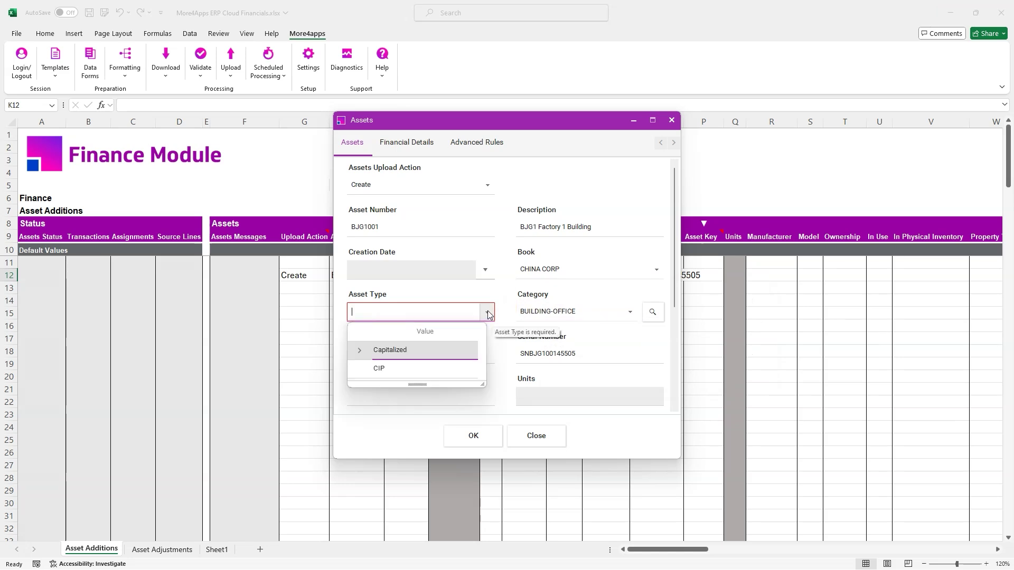
pyautogui.click(449, 352)
pyautogui.click(473, 436)
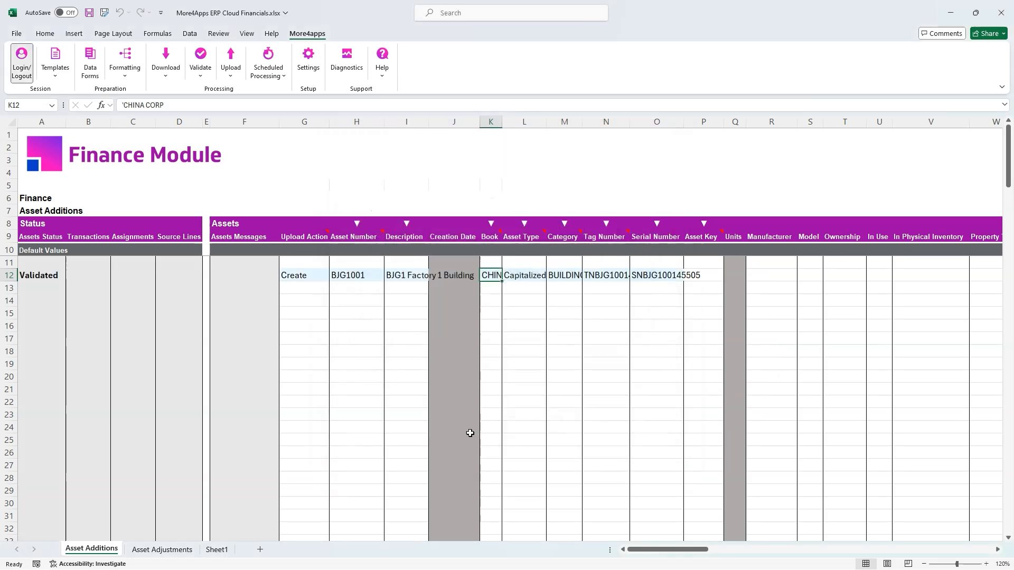
# - Paste sixteen more asset rows at row 14 and set defaults Create records and Capitalized
pyautogui.click(41, 300)
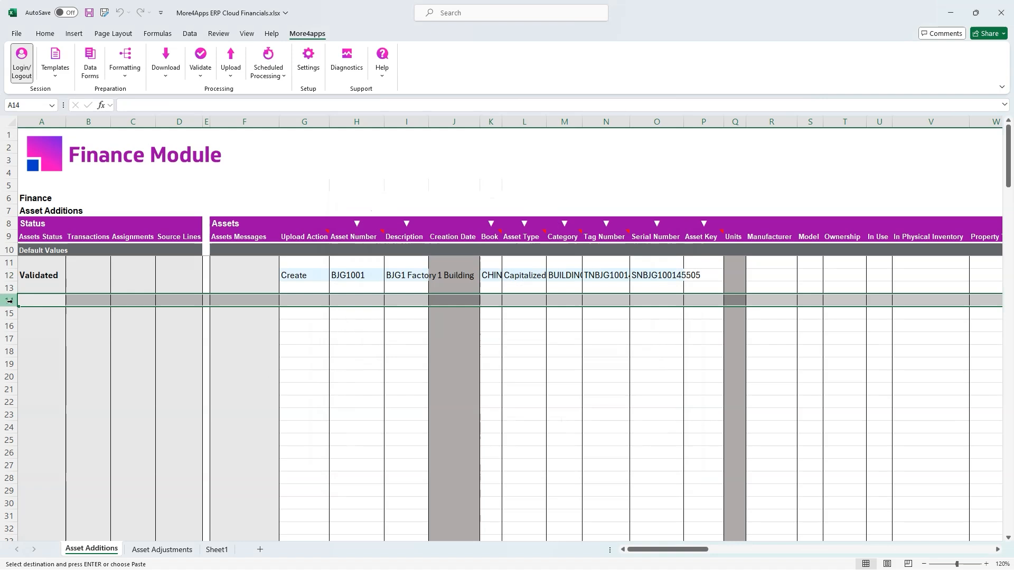
pyautogui.hotkey('ctrl', 'v')
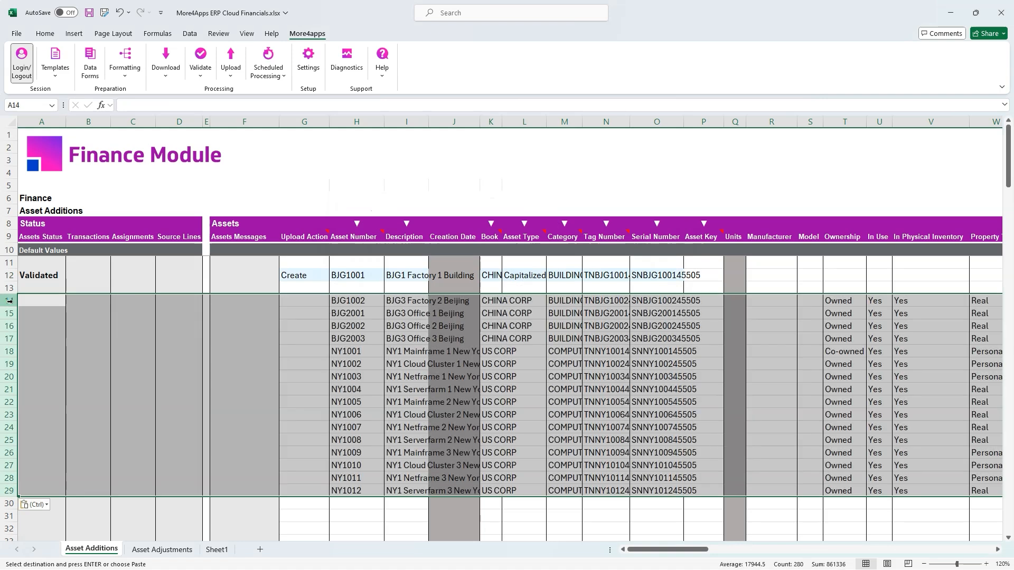
pyautogui.click(303, 251)
pyautogui.write('Create recor')
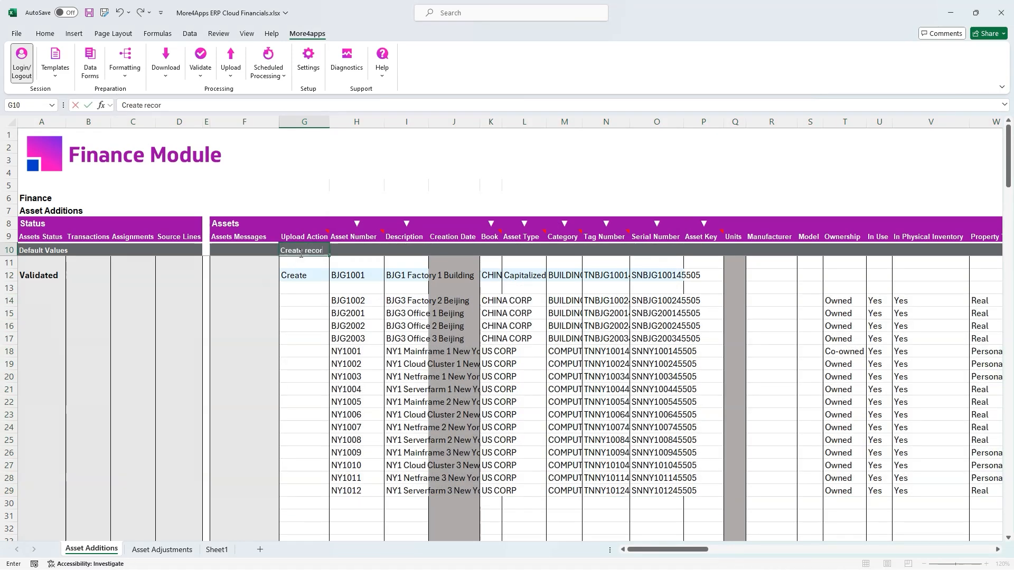
pyautogui.write('ds')
pyautogui.press('Tab')
pyautogui.press('Tab')
pyautogui.press('Tab')
pyautogui.write('Cap')
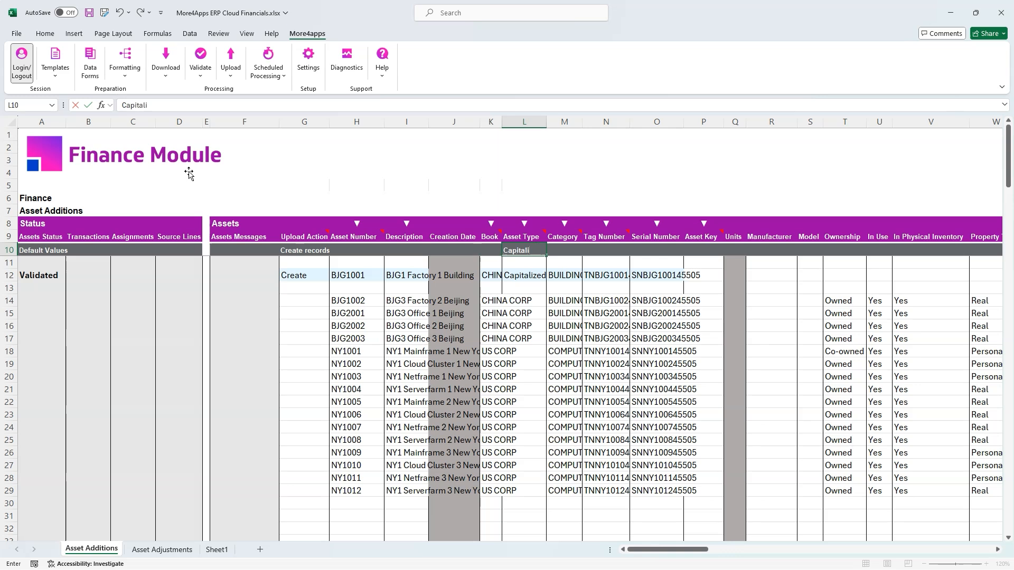
pyautogui.click(301, 250)
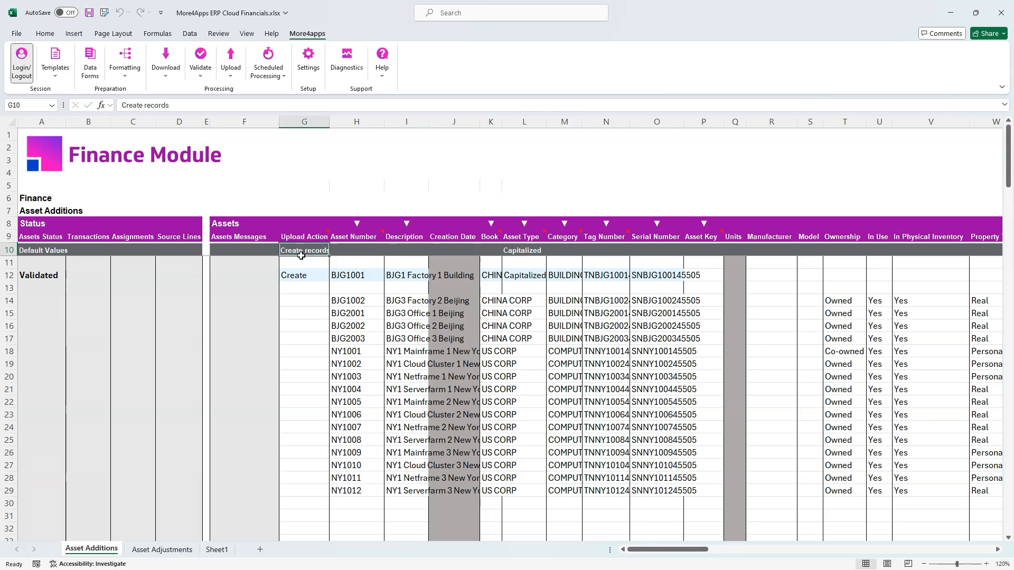
pyautogui.click(299, 276)
# - Upload All assets to Oracle and read NY1001's invalid Co-owned ownership error
pyautogui.click(231, 72)
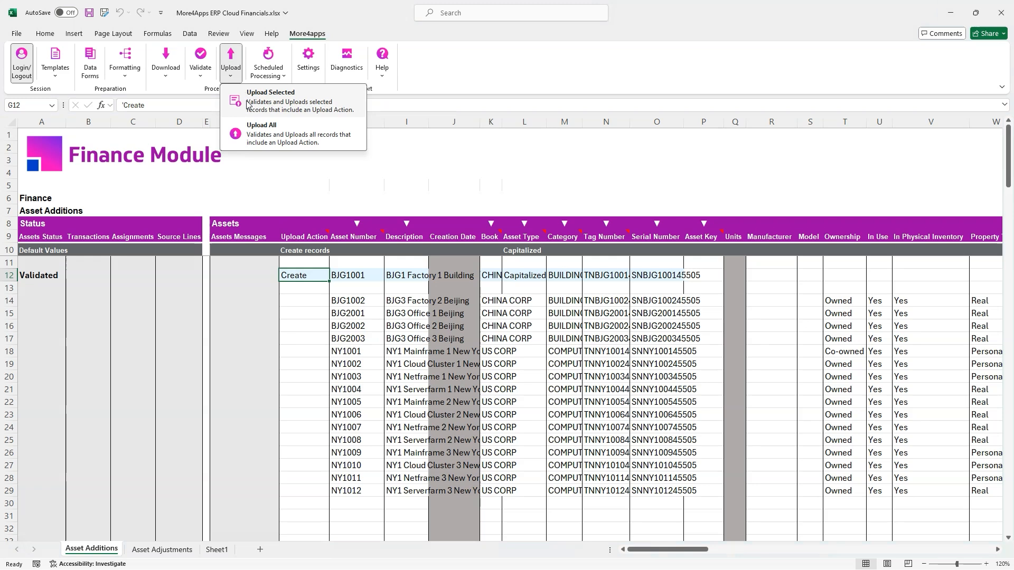
pyautogui.click(262, 130)
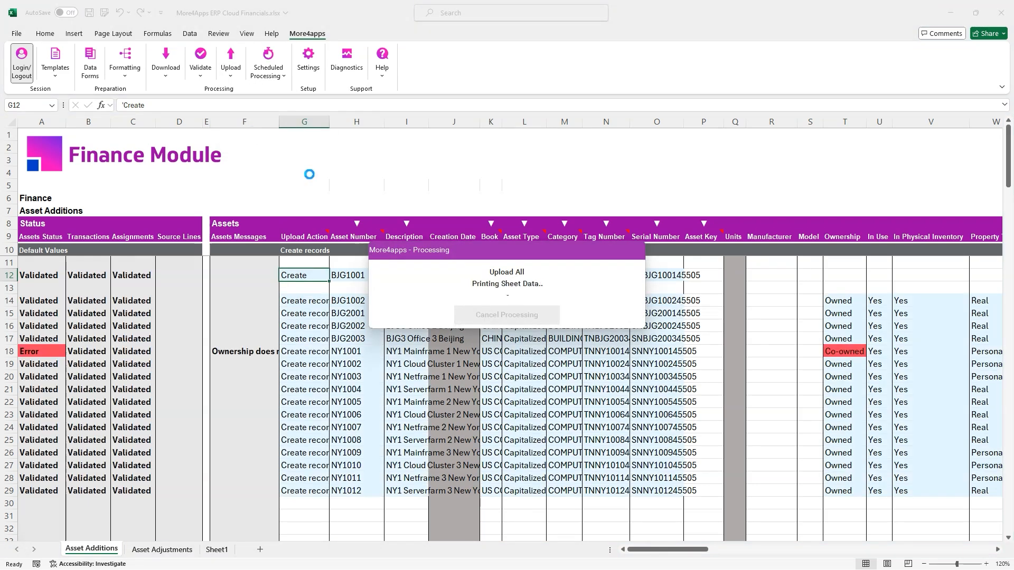
pyautogui.click(506, 308)
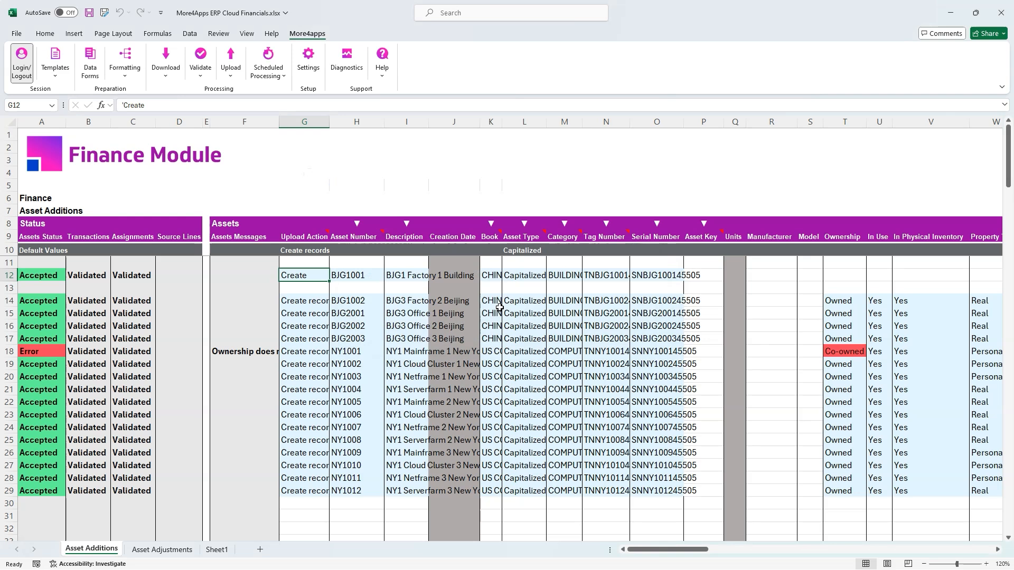
pyautogui.click(268, 351)
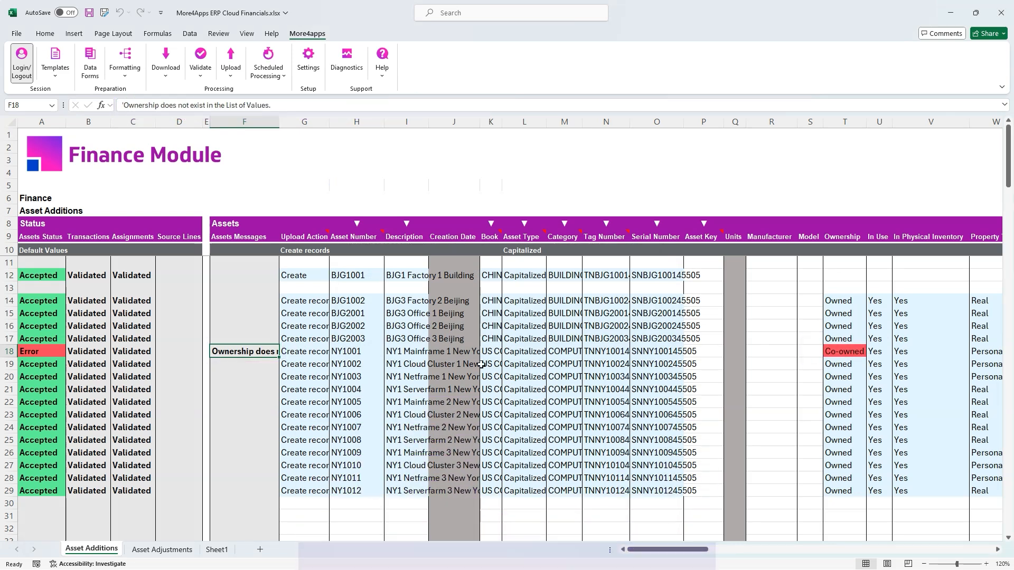
# - Fill NY1001's ownership down to Owned and re-upload it with Upload Selected
pyautogui.click(844, 351)
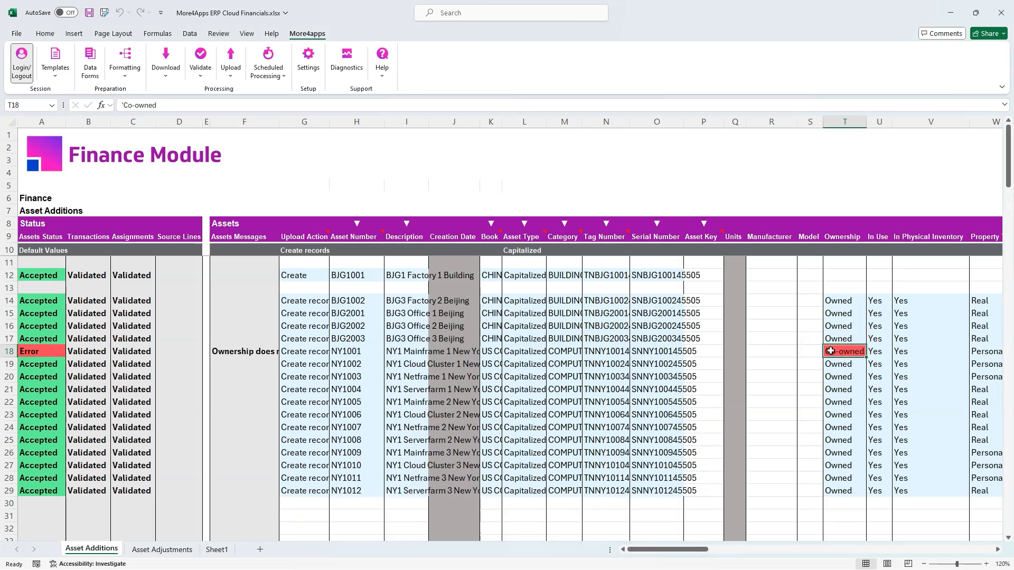
pyautogui.moveTo(837, 339); pyautogui.dragTo(838, 349)
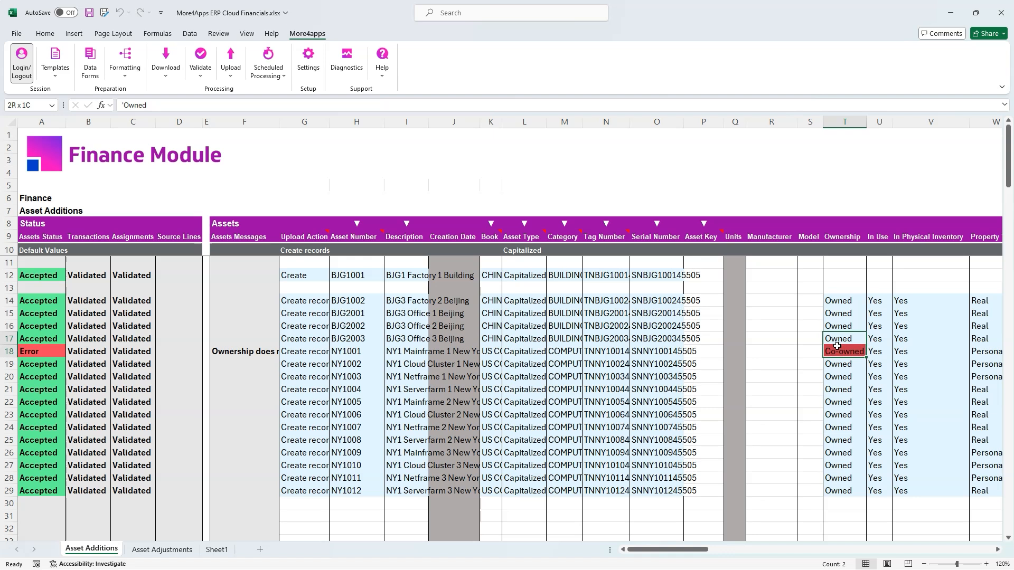
pyautogui.click(231, 76)
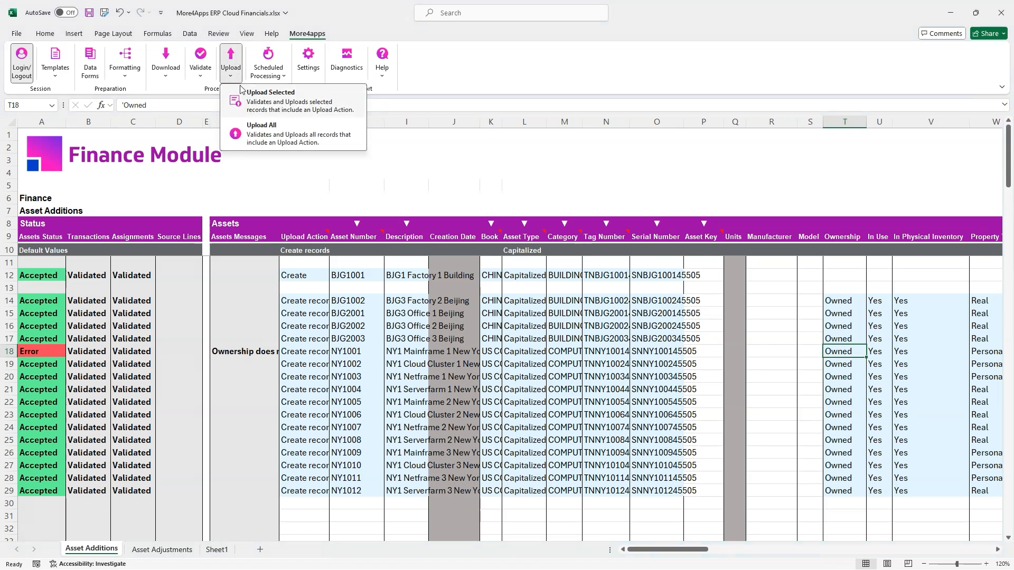
pyautogui.click(261, 85)
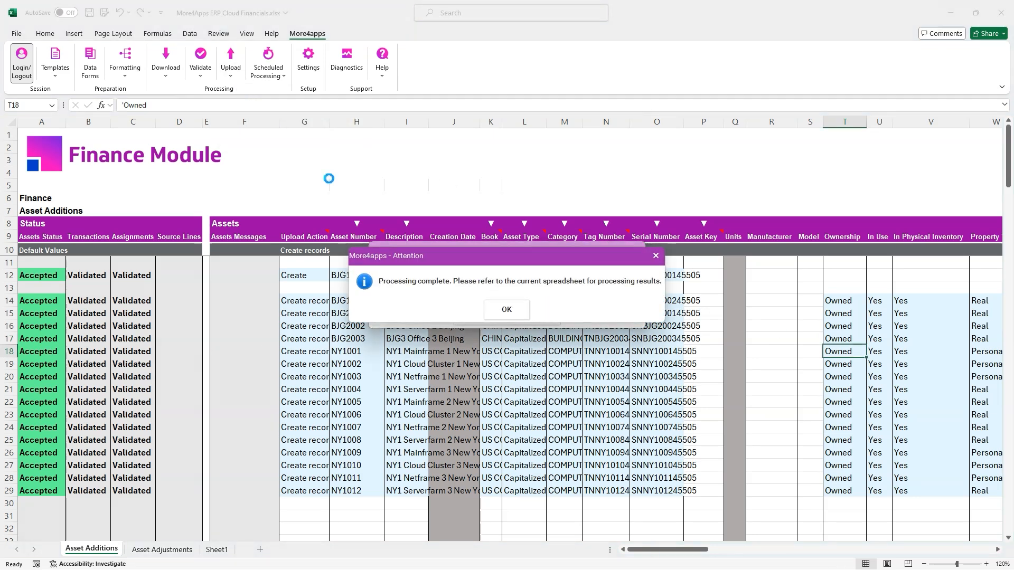
pyautogui.click(506, 307)
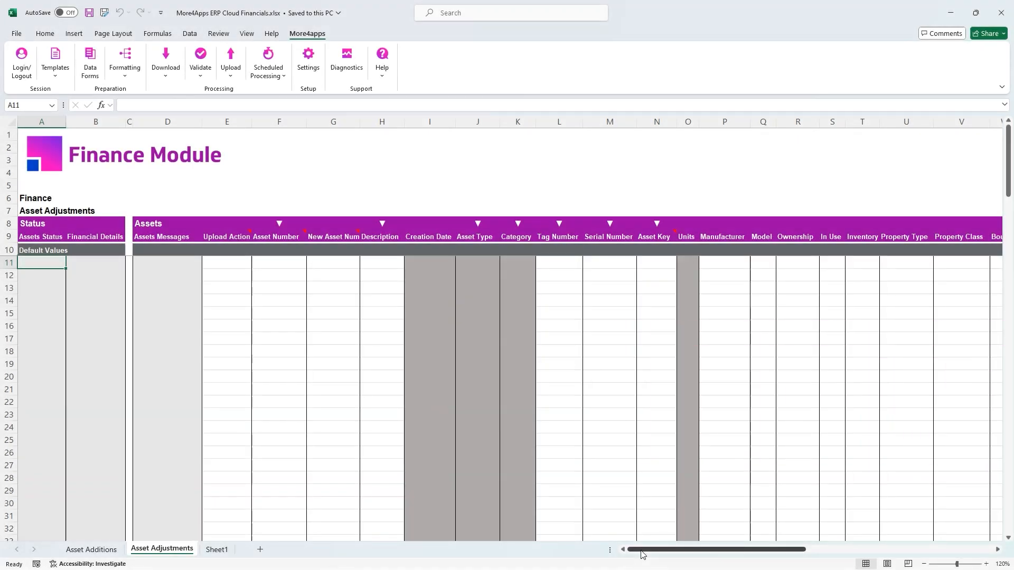
pyautogui.moveTo(643, 549); pyautogui.dragTo(837, 555)
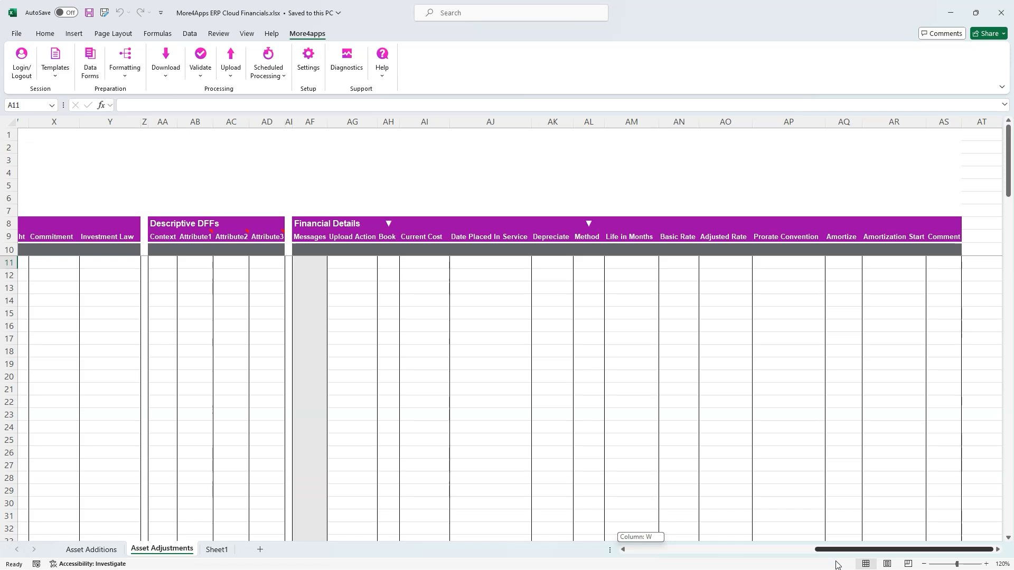
pyautogui.moveTo(837, 564); pyautogui.dragTo(634, 564)
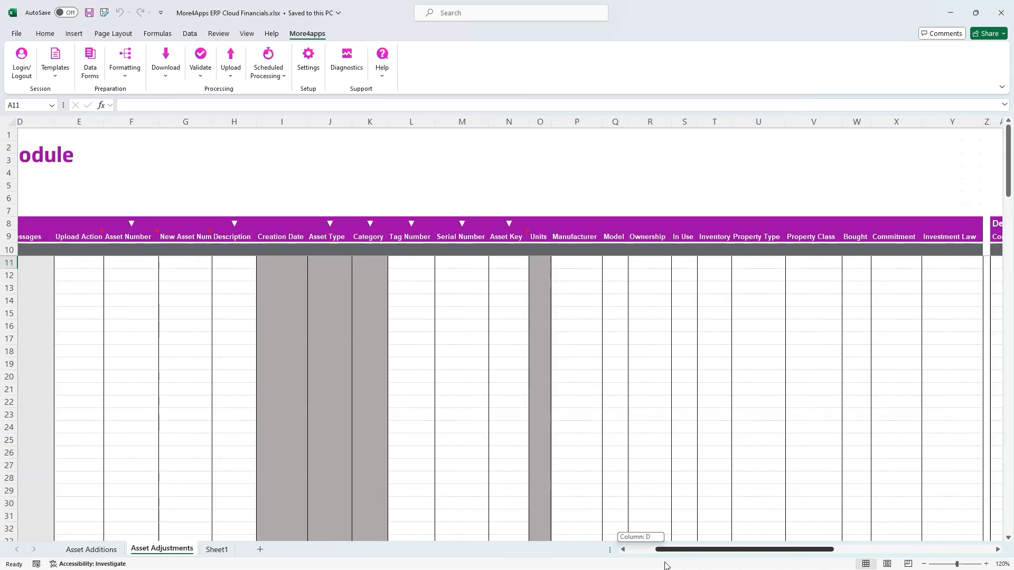
# - Move the Tag Number and Serial Number columns in front of Creation Date
pyautogui.moveTo(560, 121); pyautogui.dragTo(609, 121)
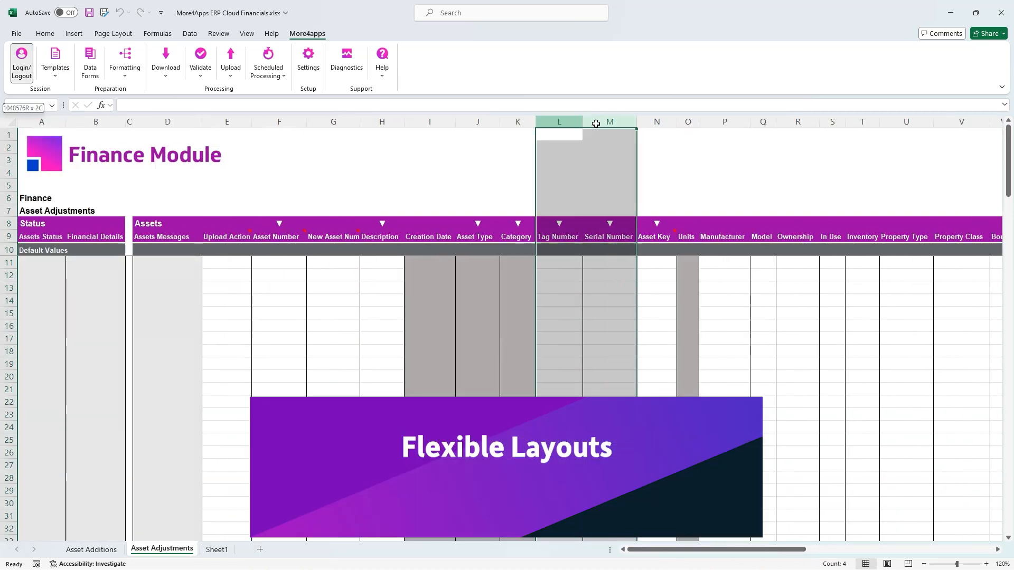
pyautogui.rightClick(602, 127)
pyautogui.click(620, 149)
pyautogui.click(428, 121)
pyautogui.rightClick(429, 126)
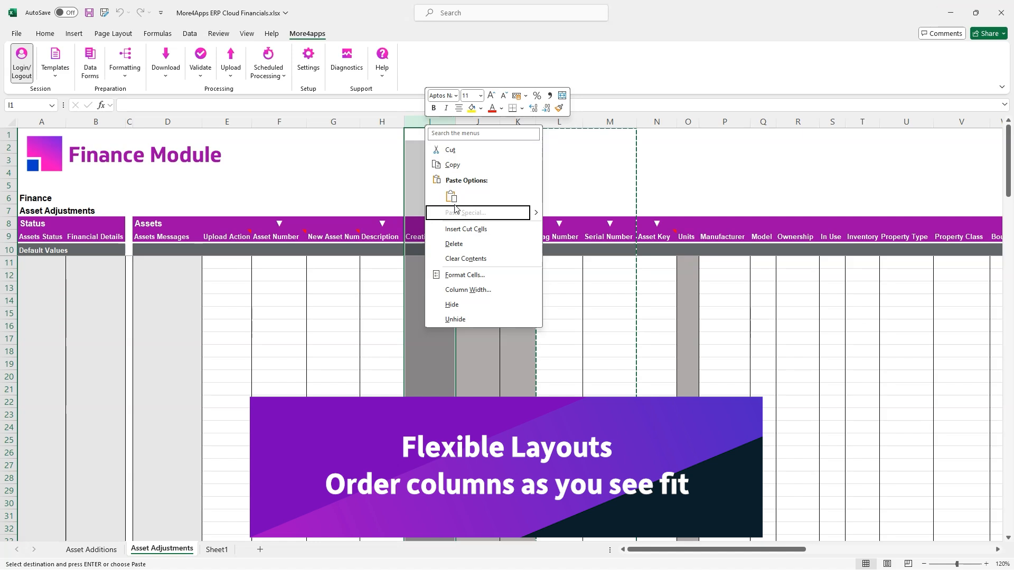
pyautogui.click(475, 219)
# - Delete the Creation Date through Model columns and the other unneeded columns
pyautogui.moveTo(530, 122); pyautogui.dragTo(763, 121)
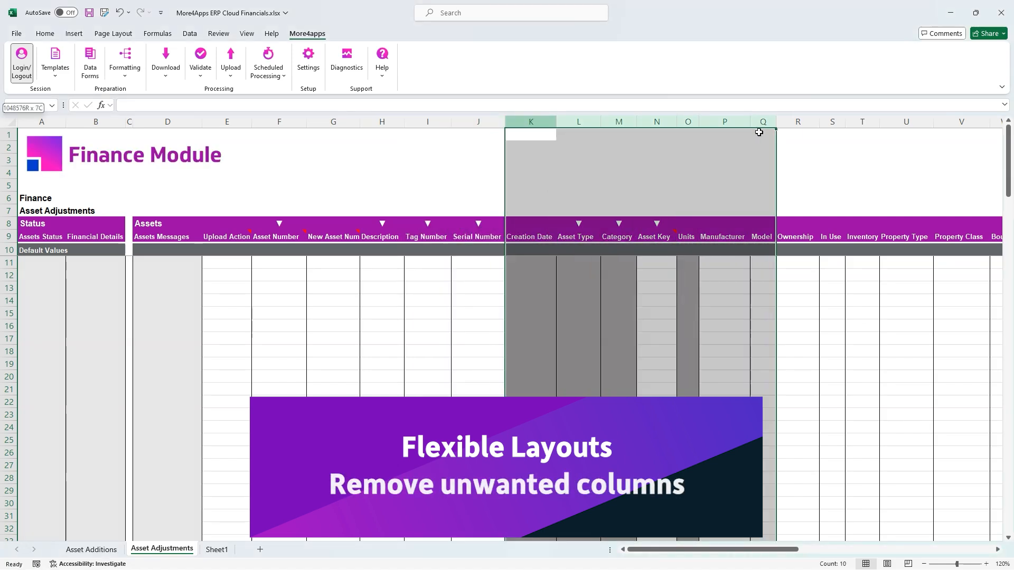
pyautogui.rightClick(763, 128)
pyautogui.click(791, 246)
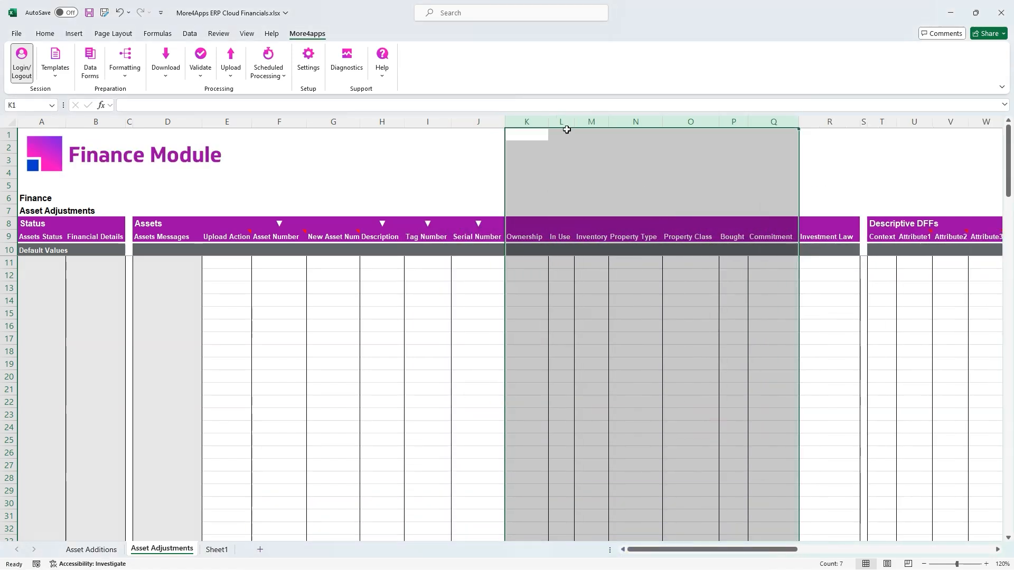
pyautogui.moveTo(559, 121); pyautogui.dragTo(755, 127)
pyautogui.rightClick(755, 159)
pyautogui.click(717, 224)
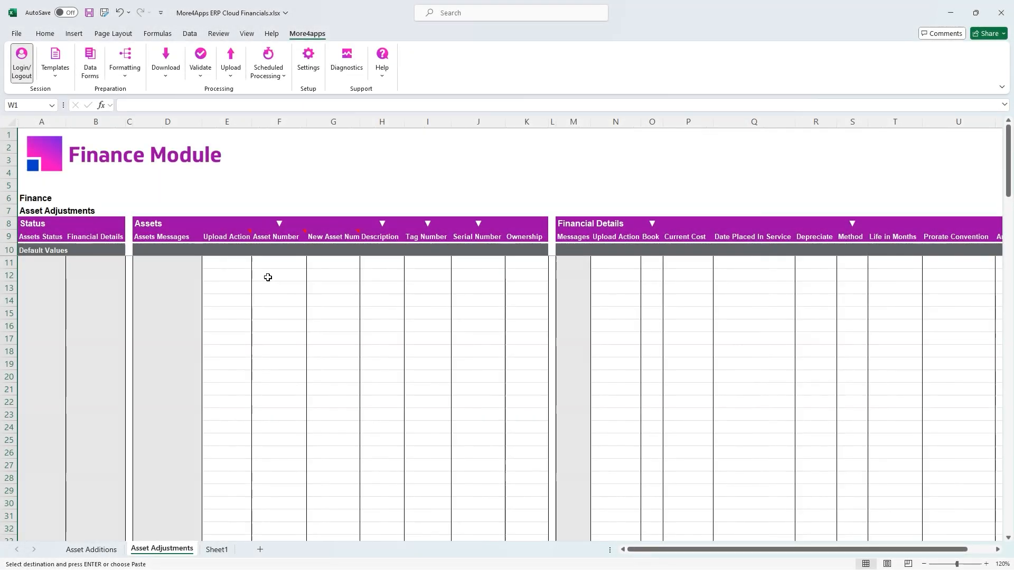
# - Paste asset numbers BJG1002–NY1012 and pull their details with Download Via Sheet
pyautogui.click(267, 277)
pyautogui.hotkey('ctrl', 'v')
pyautogui.click(166, 67)
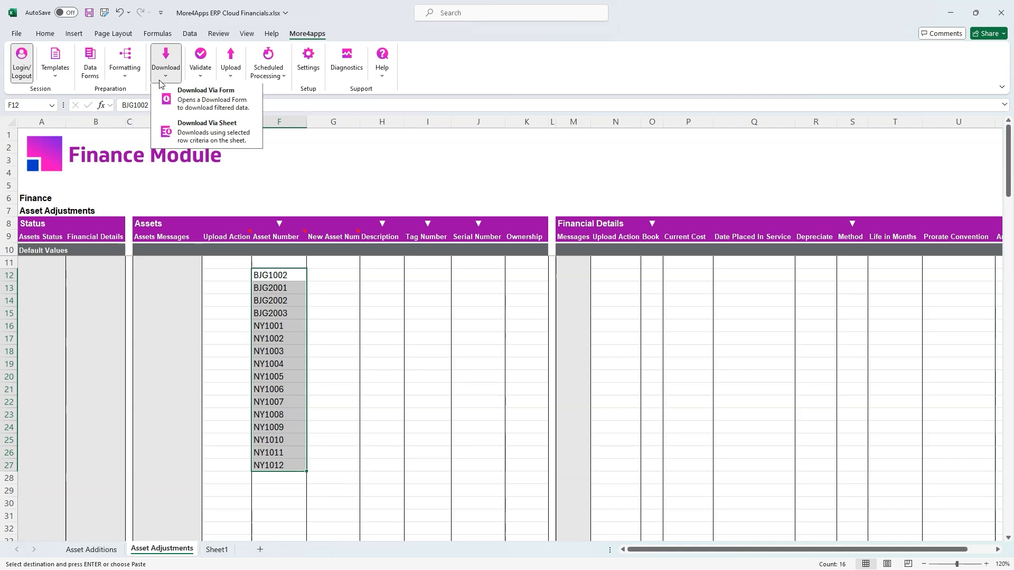
pyautogui.click(198, 135)
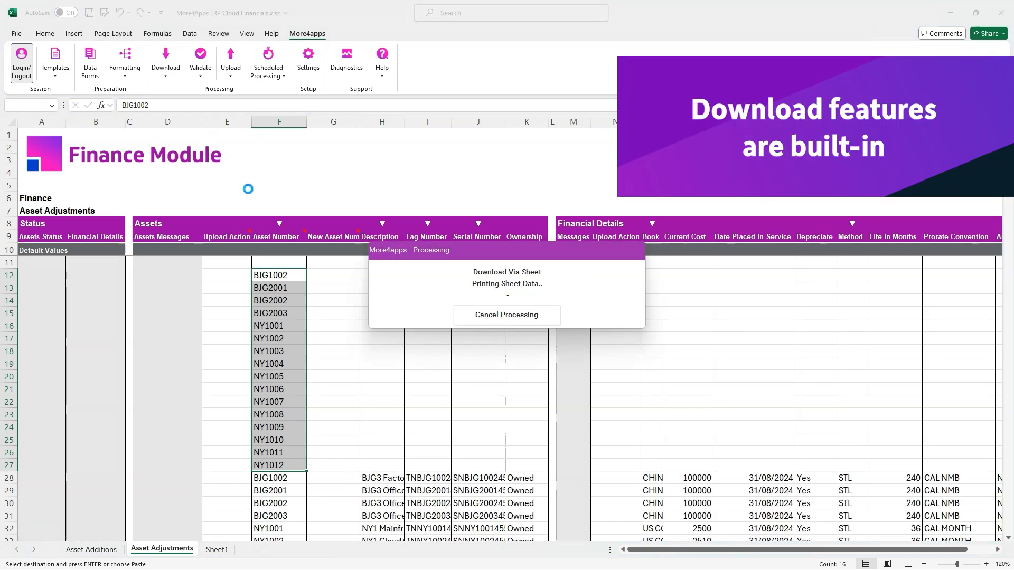
pyautogui.click(478, 311)
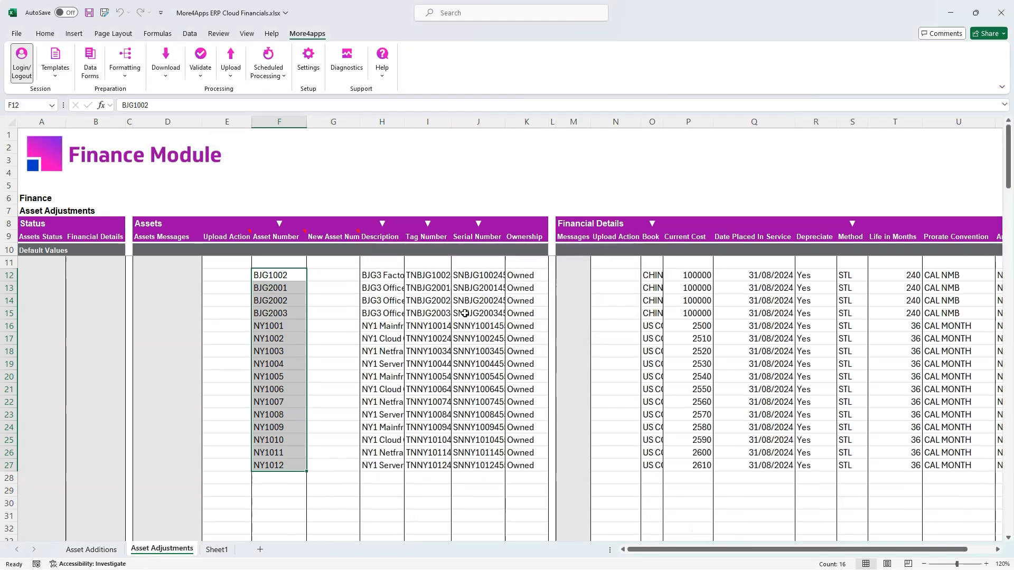
# - Fill Update into the Financial Details Upload Action of all sixteen assets
pyautogui.click(613, 274)
pyautogui.write('Update')
pyautogui.keyDown('shift'); pyautogui.click(603, 465); pyautogui.keyUp('shift')
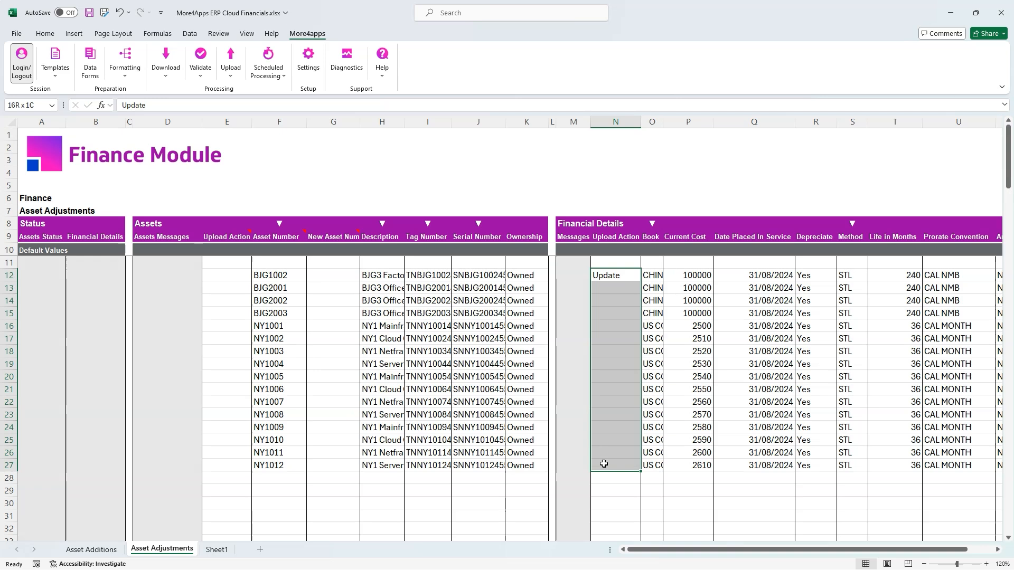
pyautogui.hotkey('ctrl', 'd')
# - Raise the Current Cost of the BJG assets and paste increased costs for the NY assets
pyautogui.click(699, 276)
pyautogui.write('102500')
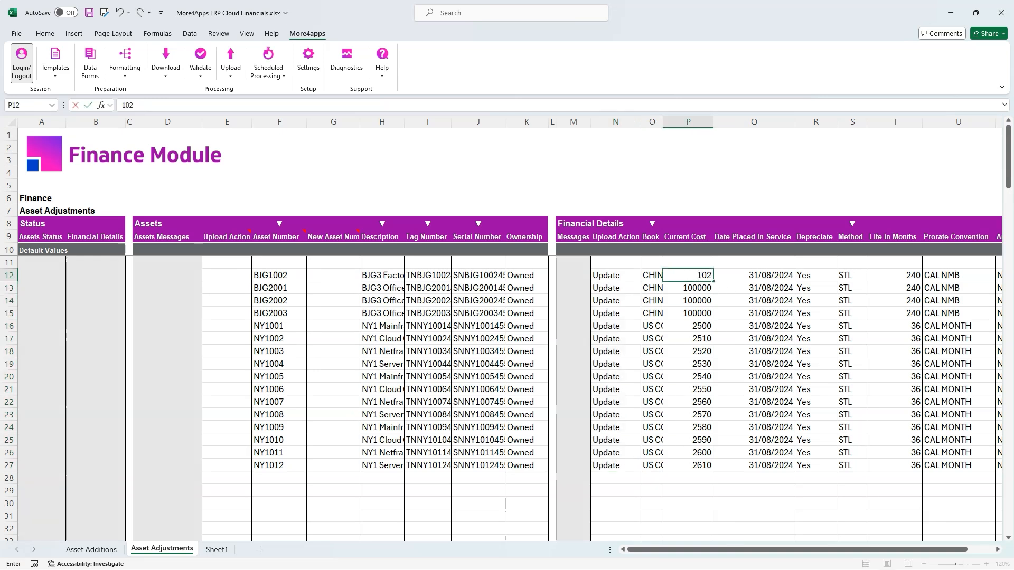
pyautogui.press('Return')
pyautogui.write('102600 102700 102800')
pyautogui.press('Return')
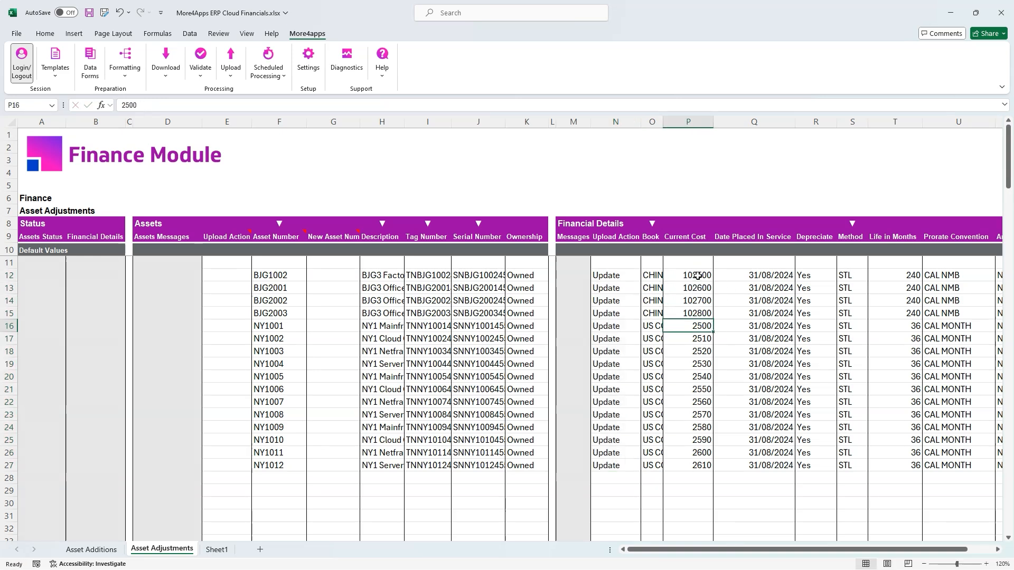
pyautogui.moveTo(689, 326); pyautogui.dragTo(689, 466)
pyautogui.hotkey('ctrl', 'v')
# - Set defaults Update and Leased, and clear the Owned values from the asset rows
pyautogui.click(226, 250)
pyautogui.write('Up')
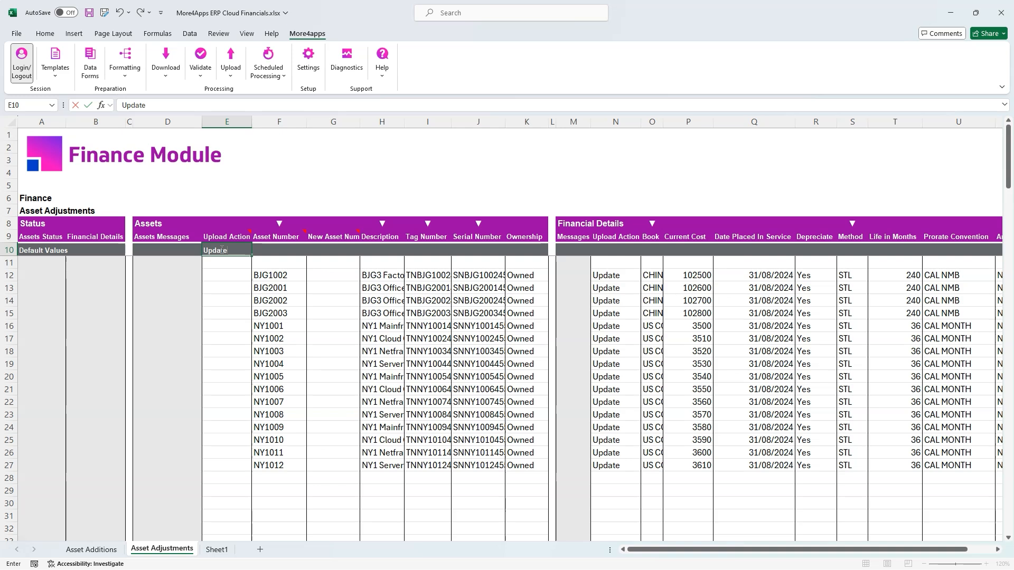
pyautogui.press('Tab')
pyautogui.press('Tab')
pyautogui.press('Tab')
pyautogui.press('Tab')
pyautogui.press('Tab')
pyautogui.press('Tab')
pyautogui.write('Le')
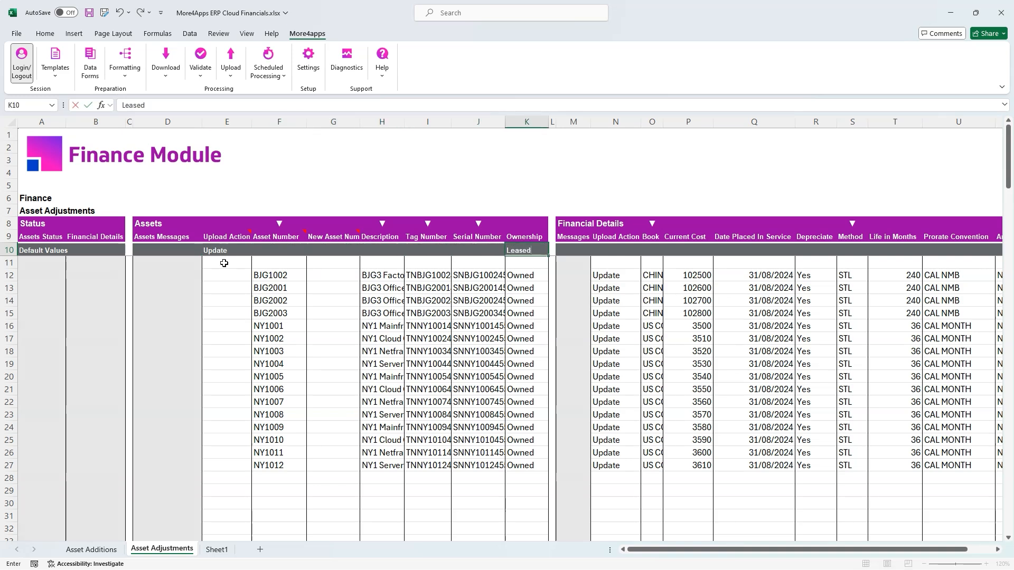
pyautogui.press('Return')
pyautogui.moveTo(519, 276); pyautogui.dragTo(515, 464)
pyautogui.press('Delete')
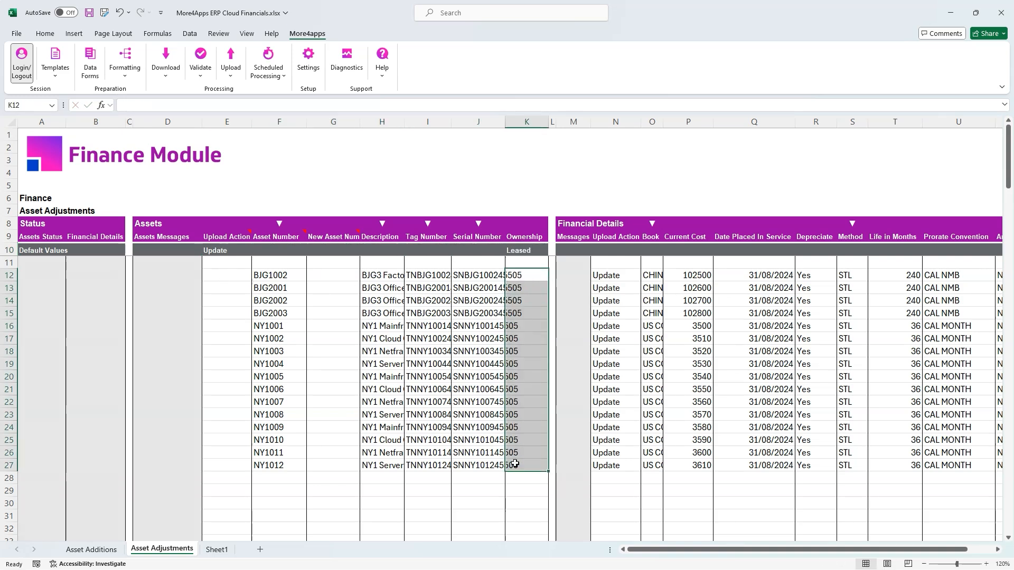
# - Upload the selected adjustment rows to Oracle so all read Accepted
pyautogui.click(230, 67)
pyautogui.click(261, 105)
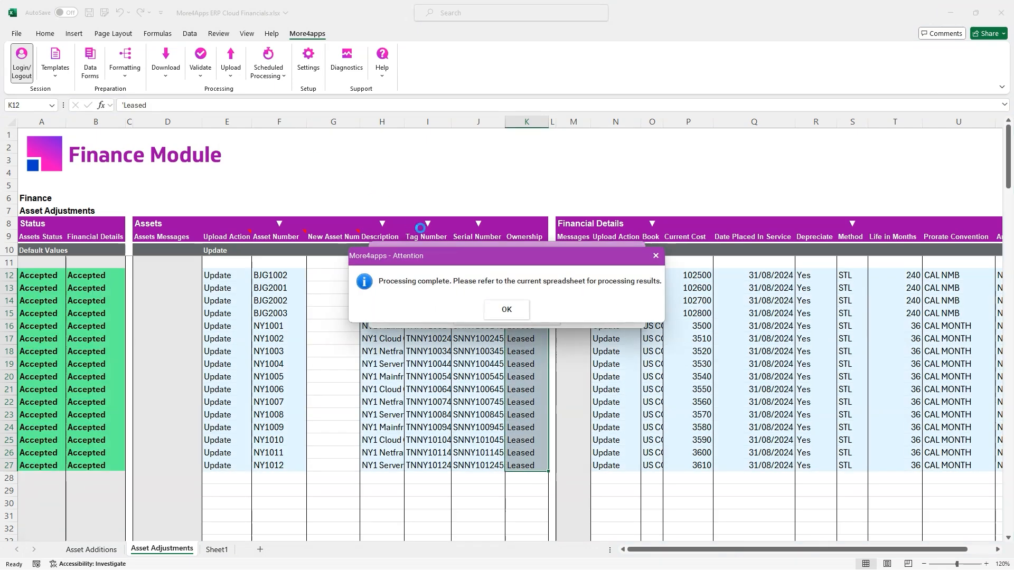
pyautogui.click(507, 310)
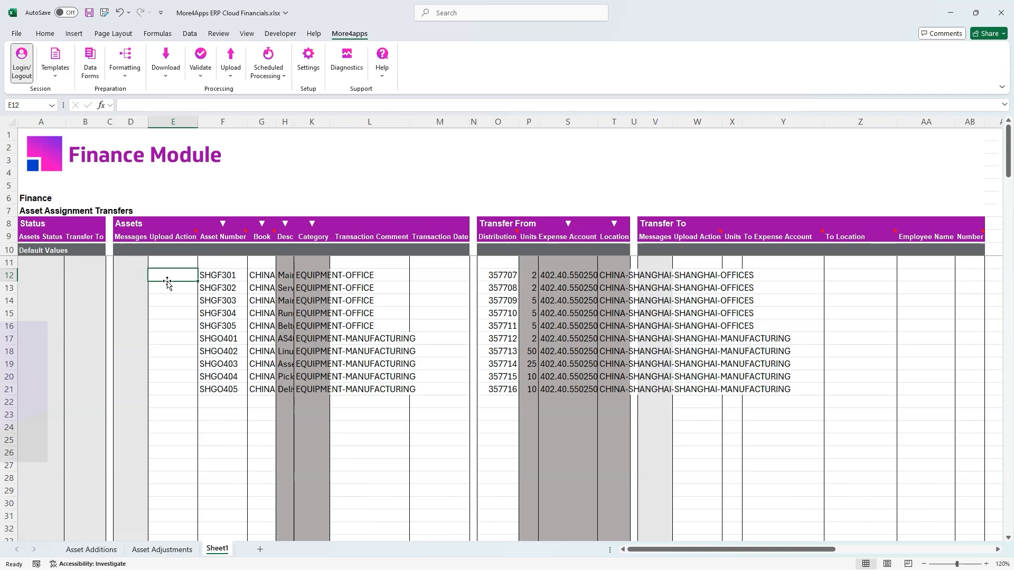
pyautogui.write('Create')
# - Enter SHGF301's transfer: Create records, comment, date, units and employee name and number
pyautogui.press('Tab')
pyautogui.press('Tab')
pyautogui.press('Tab')
pyautogui.write('To')
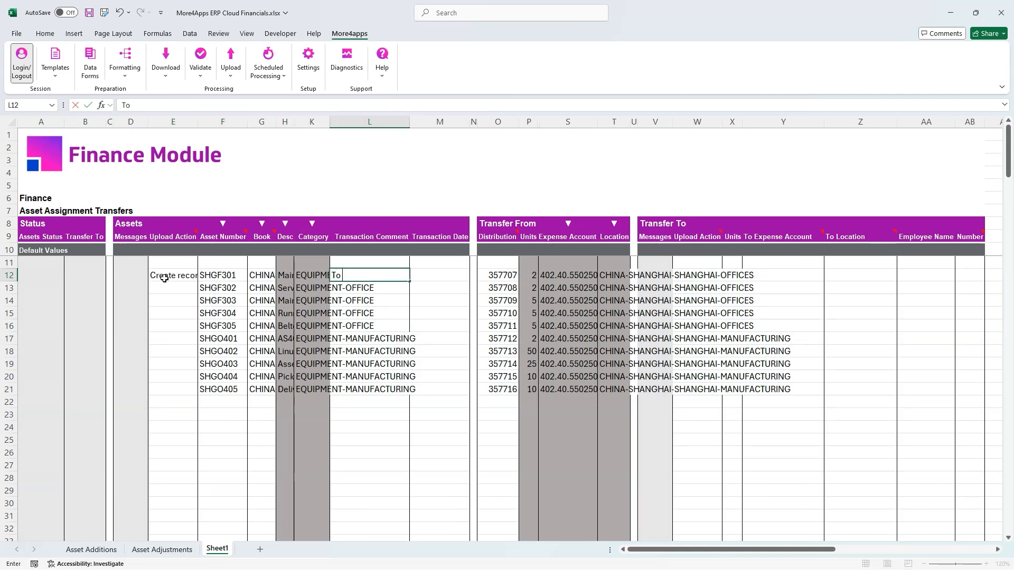
pyautogui.write(' Mg')
pyautogui.press('Tab')
pyautogui.write('13/09/2024')
pyautogui.press('Tab')
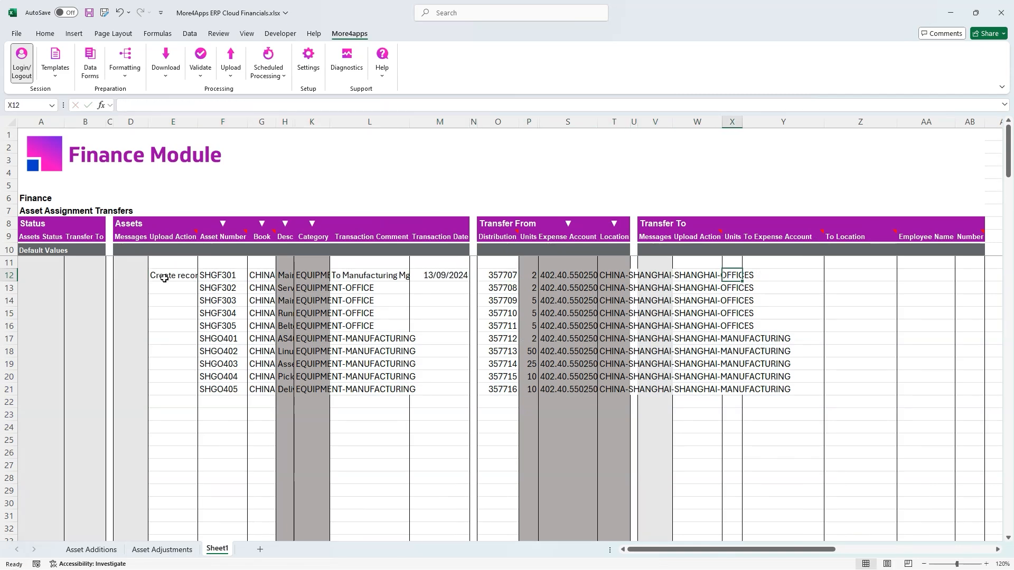
pyautogui.write('2')
pyautogui.press('Tab')
pyautogui.press('Tab')
pyautogui.press('Tab')
pyautogui.write('S')
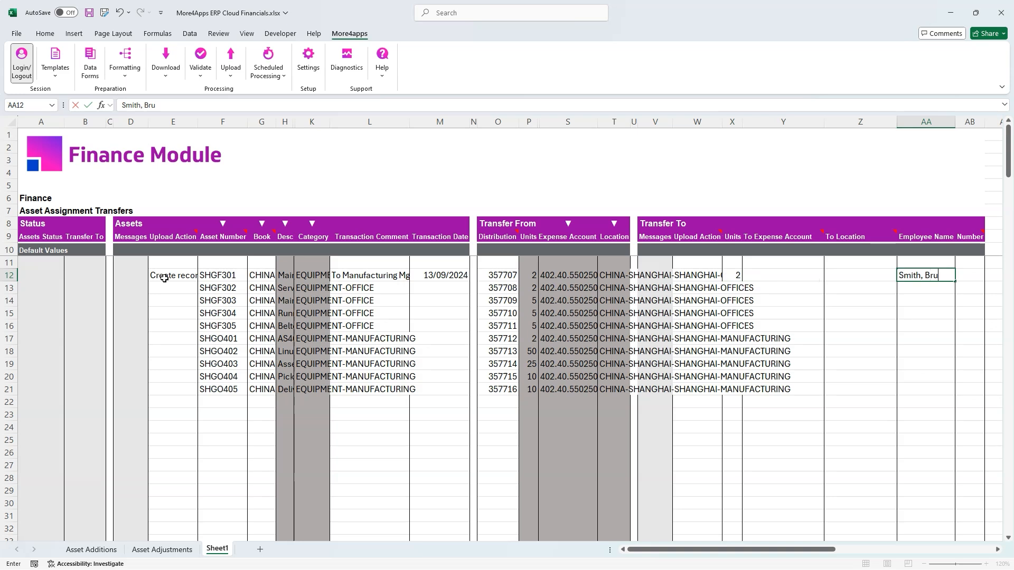
pyautogui.write('ce')
pyautogui.press('Tab')
pyautogui.write('4809')
pyautogui.press('Return')
# - Fill SHGF302–SHGF305 with Create records, comments, dates, units, expense account and location
pyautogui.hotkey('ctrl', 'd')
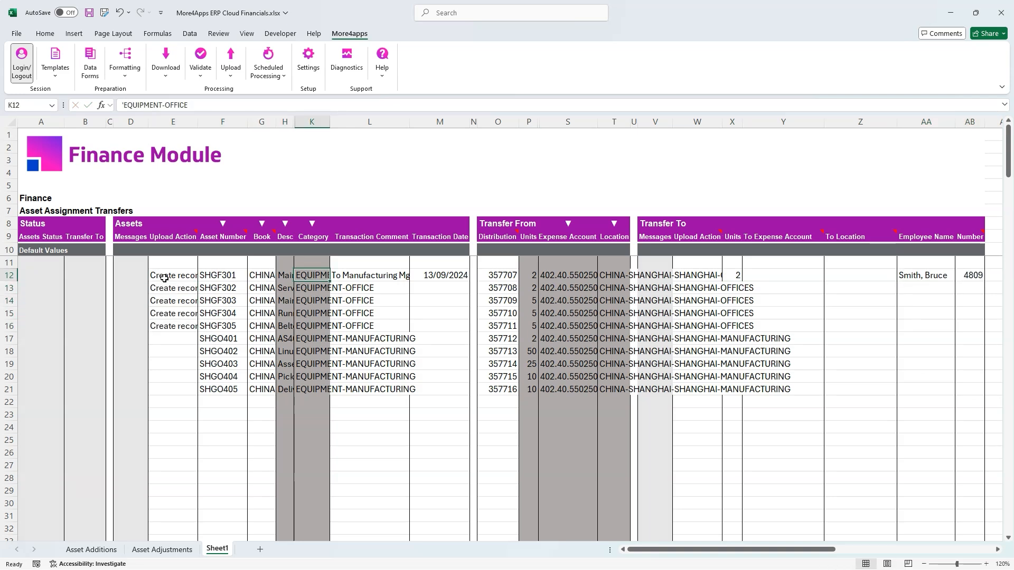
pyautogui.hotkey('ctrl', 'd')
pyautogui.write('2')
pyautogui.press('Return')
pyautogui.write('5')
pyautogui.press('Return')
pyautogui.write('5')
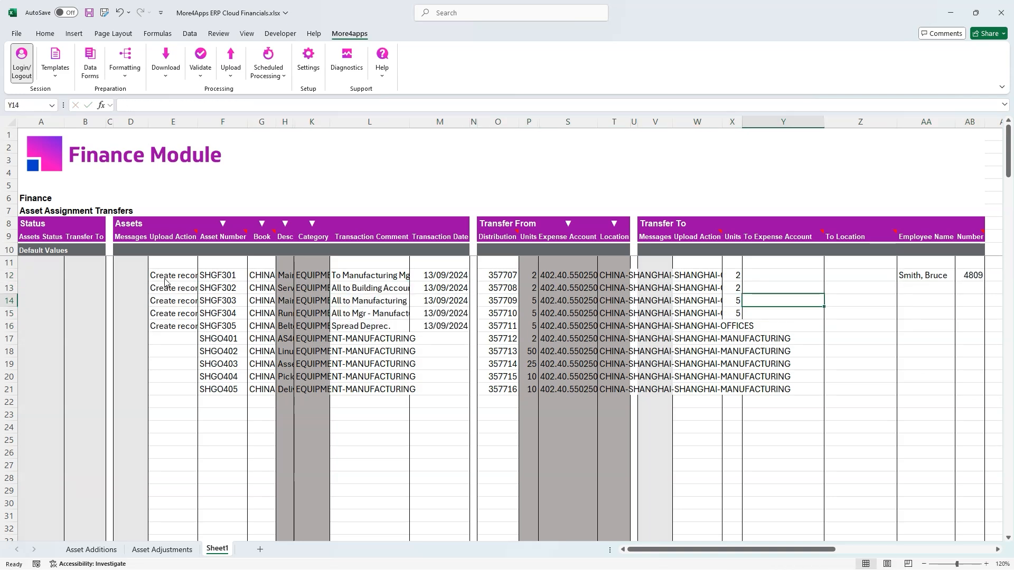
pyautogui.press('Up')
pyautogui.write('402.40.55025020.0000.000')
pyautogui.press('Return')
pyautogui.press('Tab')
pyautogui.write('CHIN')
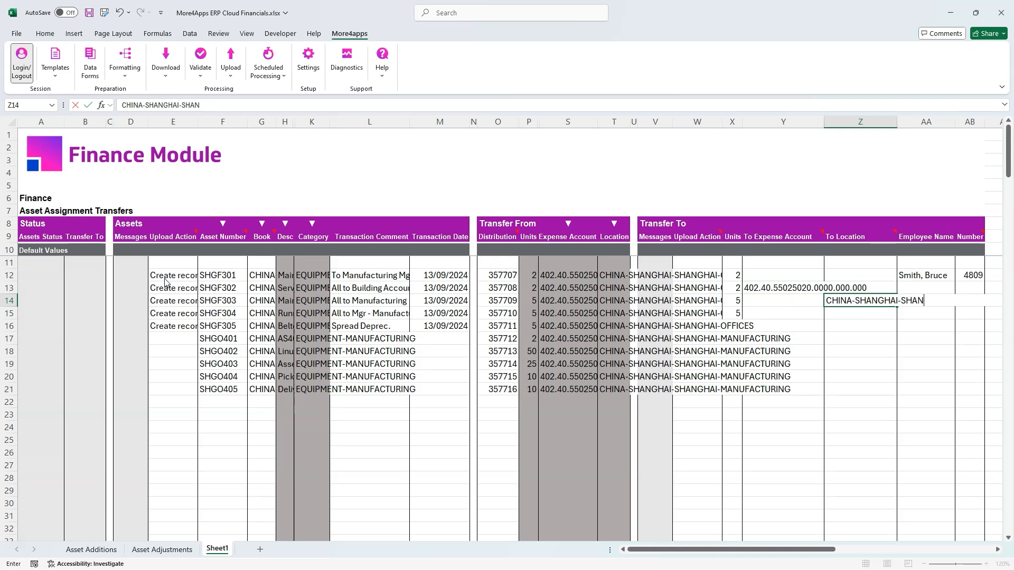
pyautogui.write('RING')
pyautogui.press('Return')
pyautogui.hotkey('ctrl', 'v')
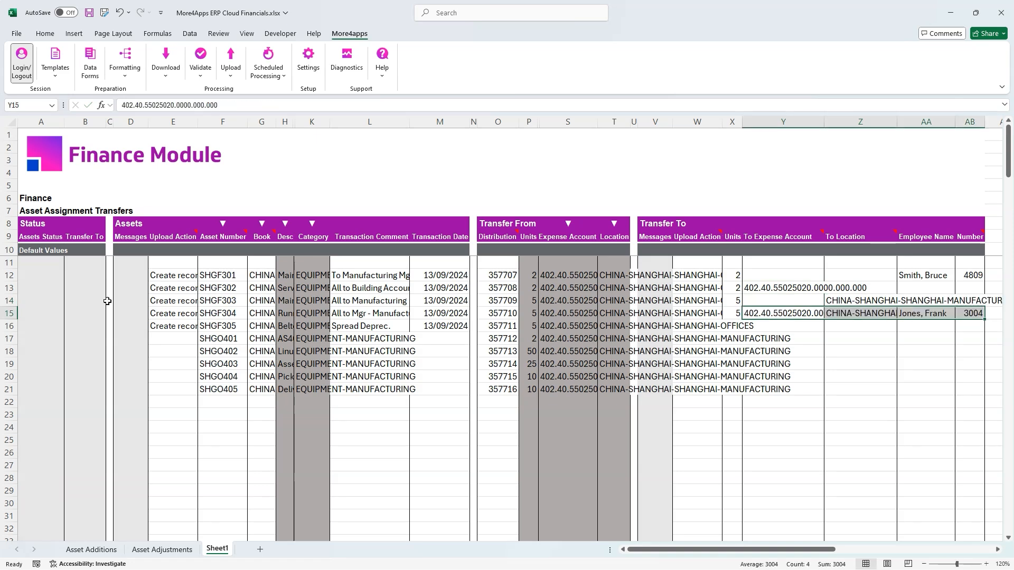
# - Insert rows under SHGF305 and split its units across three expense-account rows
pyautogui.moveTo(10, 326); pyautogui.dragTo(9, 352)
pyautogui.hotkey('ctrl', '+')
pyautogui.click(732, 327)
pyautogui.write('2\t402.40.55025010.0000.000.000\t\t\t 2\t402.40.55025020.0000.000.000\t\t\t 1\t402.40.55025030.0000.000.000')
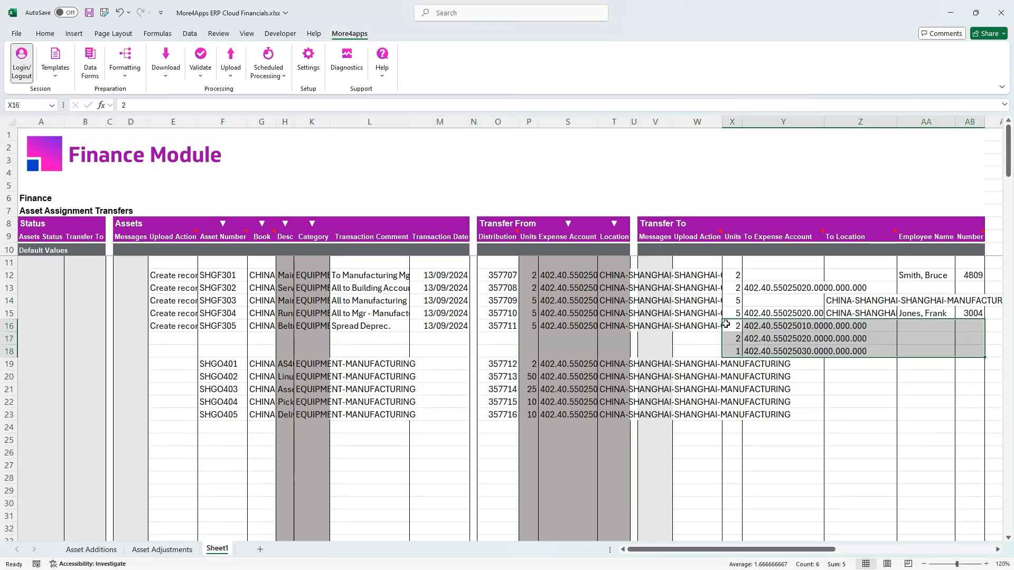
# - Upload All five SHGF transfers so they read Accepted with Validated transfer rows
pyautogui.click(230, 75)
pyautogui.click(248, 101)
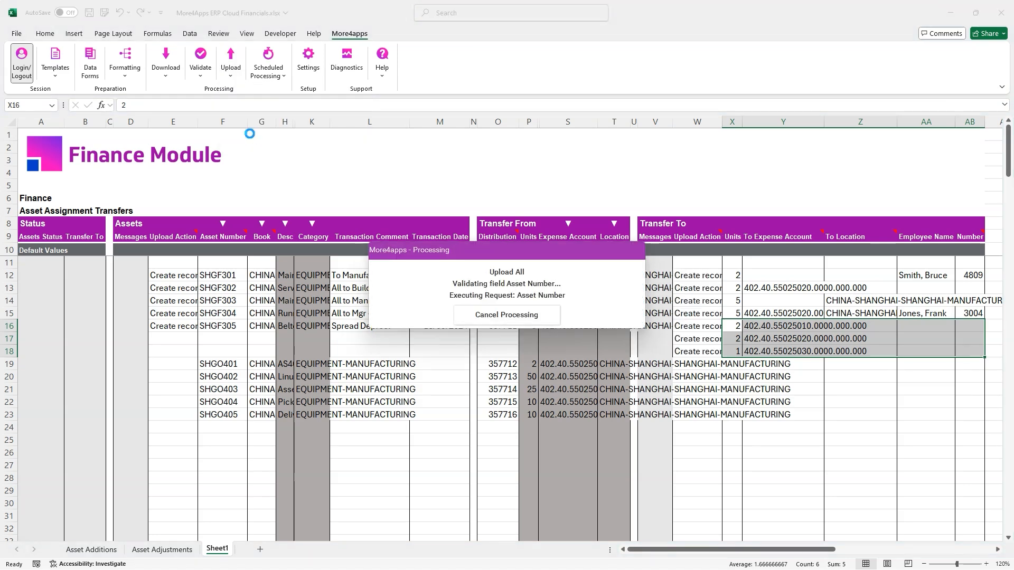
pyautogui.click(505, 310)
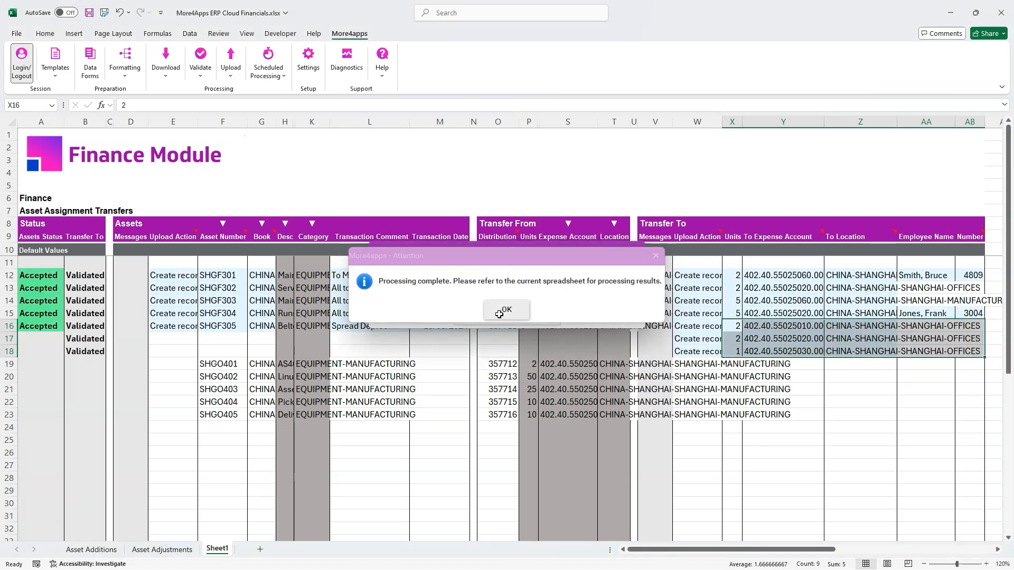